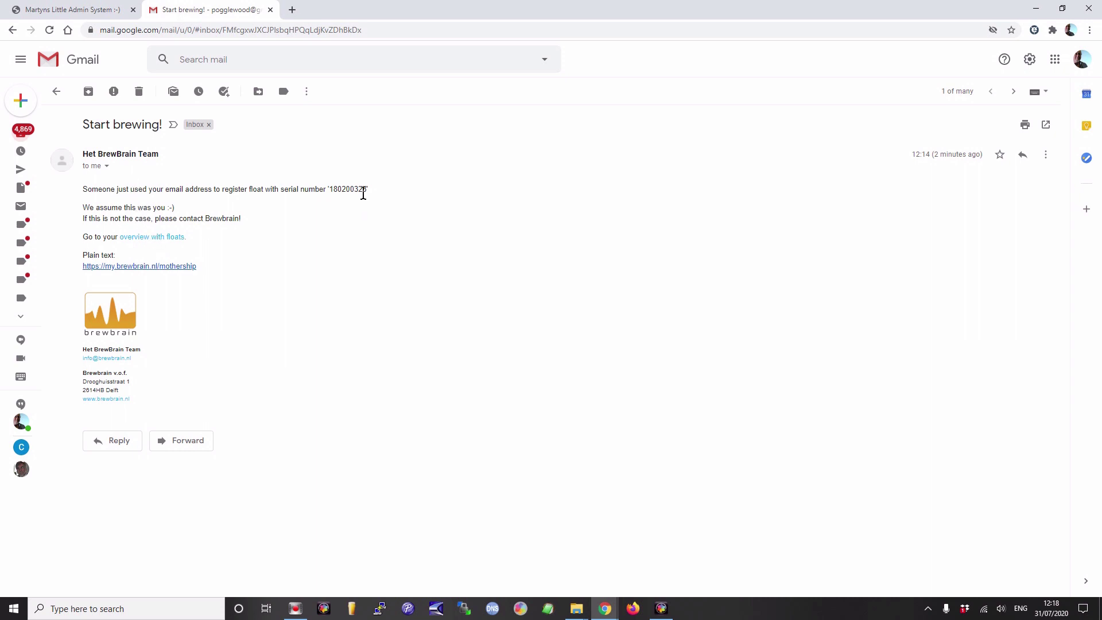
Open BrewBrain's 'Your floats' overview from the Start brewing! email's link in a new tab.
click(147, 238)
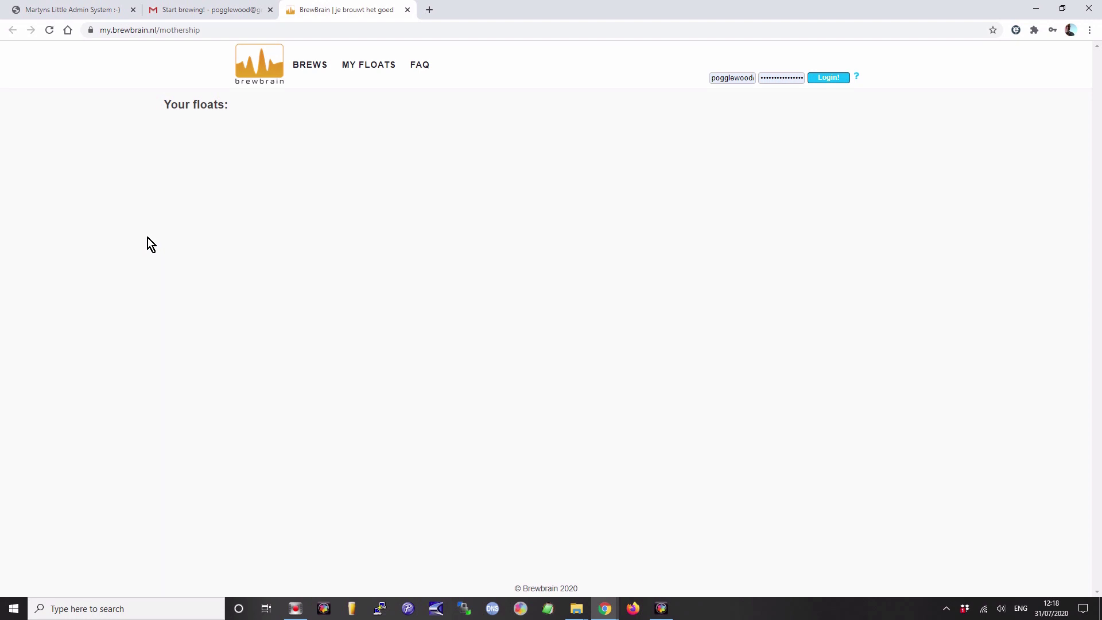
Log in, view float 180200323's latest measurements, then go to the Brews page.
click(827, 76)
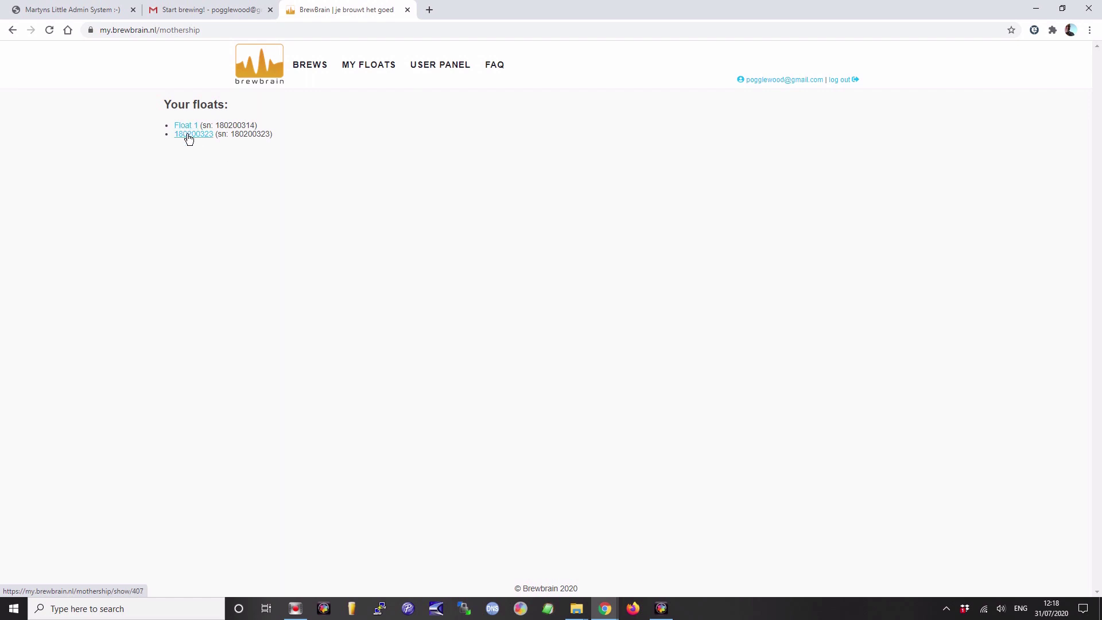
click(188, 136)
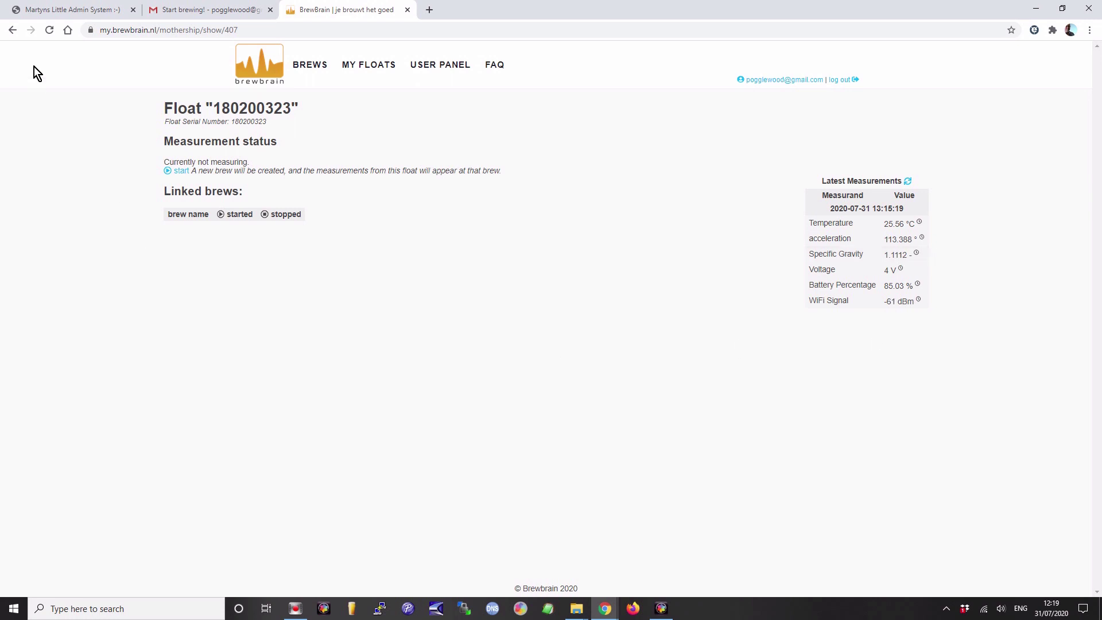
click(296, 66)
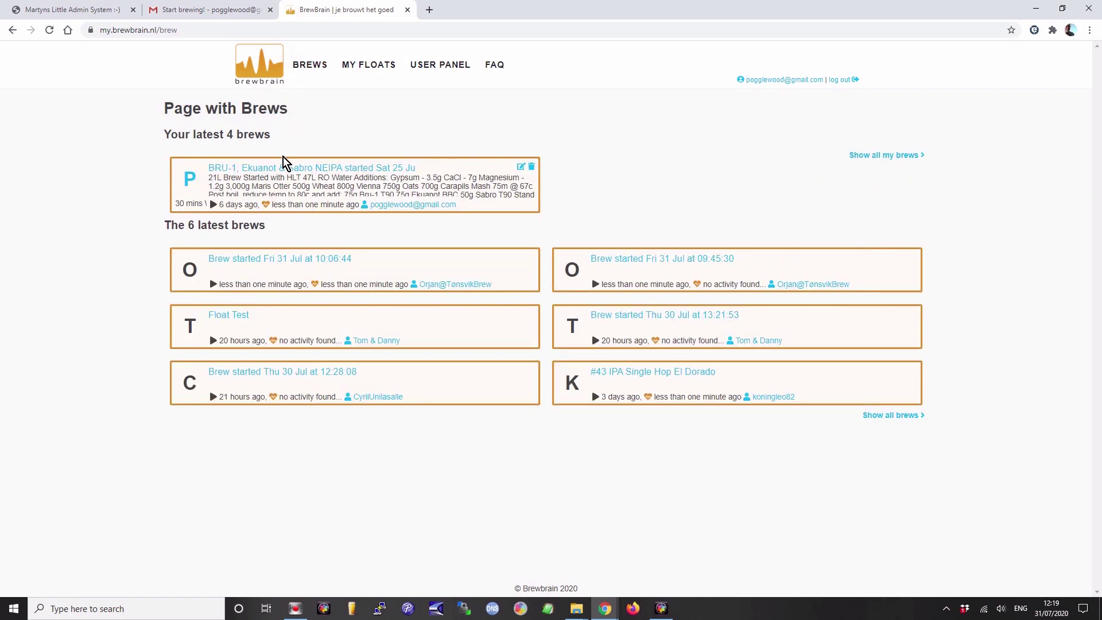
Open the BRU-1 Ekuanot & Sabro NEIPA brew page, showing 19 °C and SG 1.012.
click(282, 169)
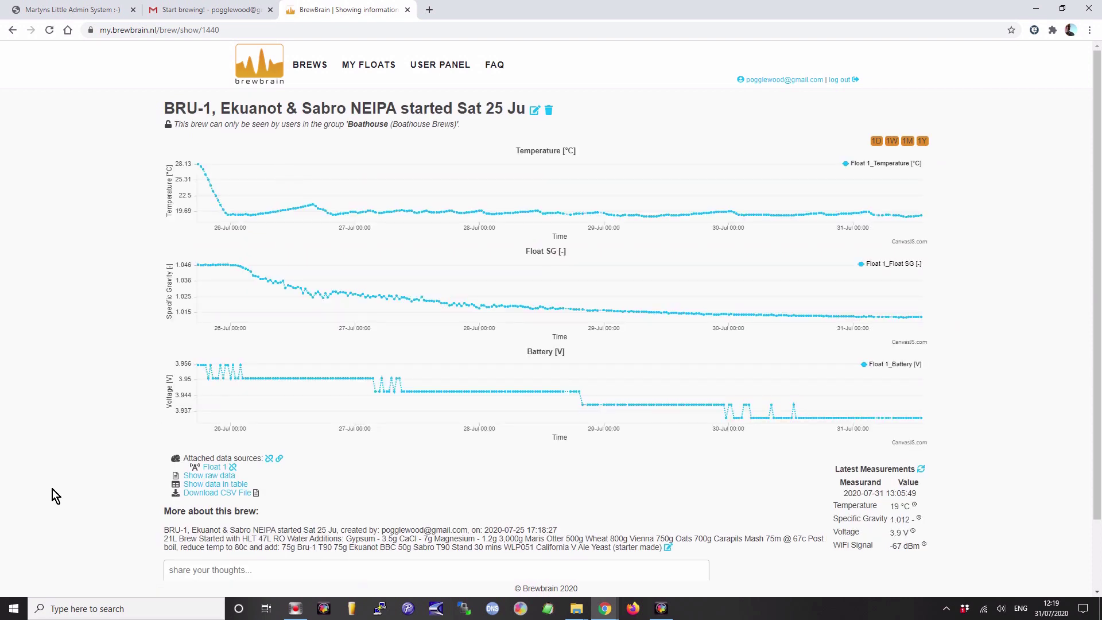
click(13, 32)
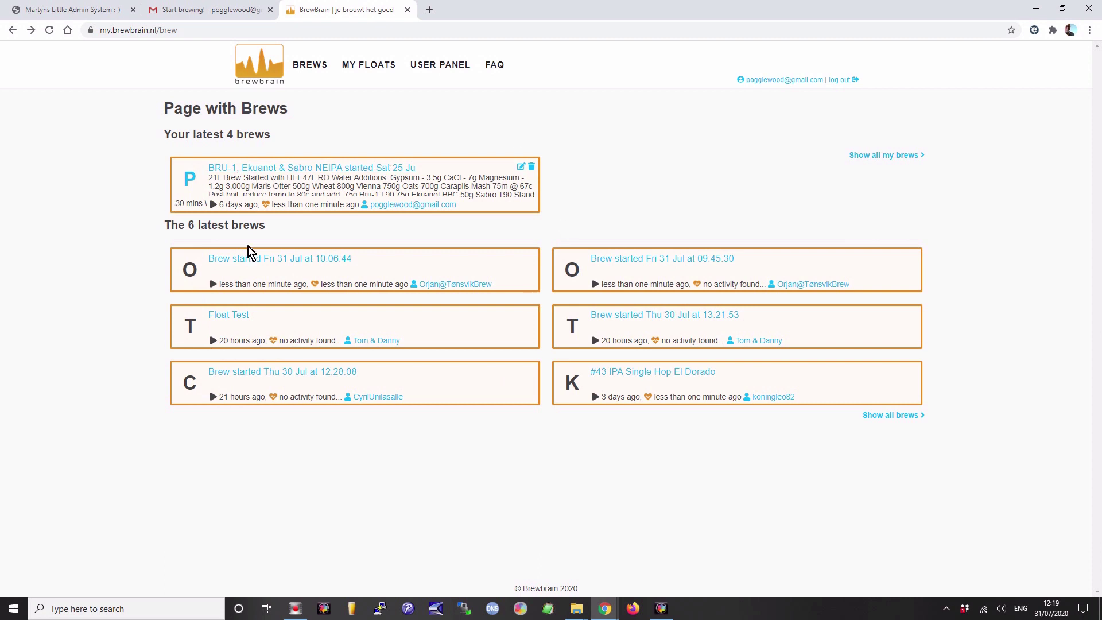
click(225, 173)
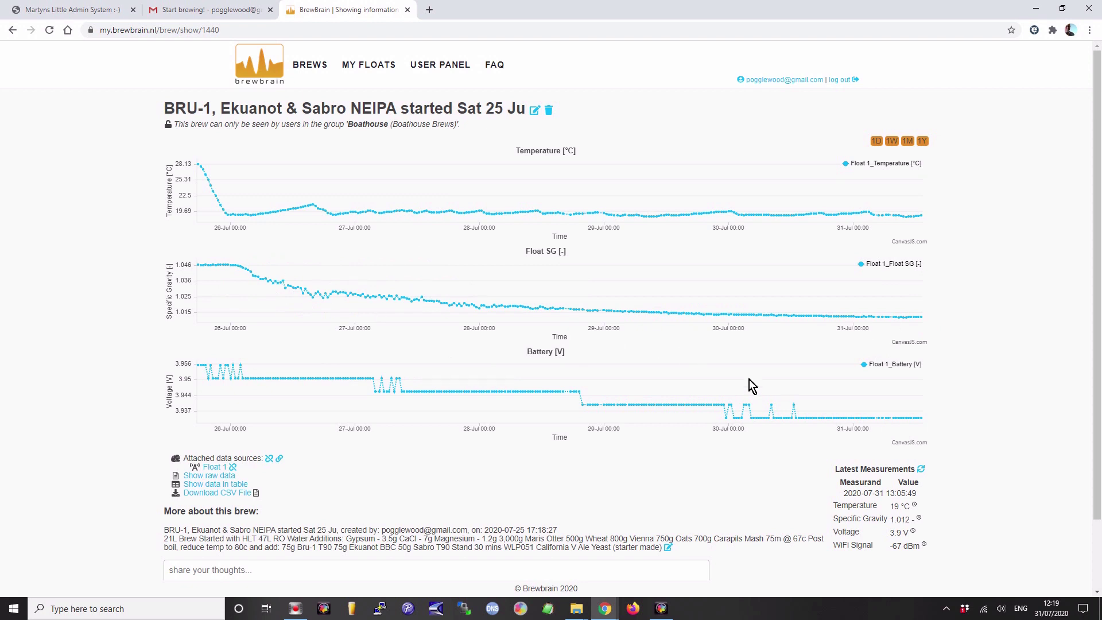
scroll(898, 535, down, 2)
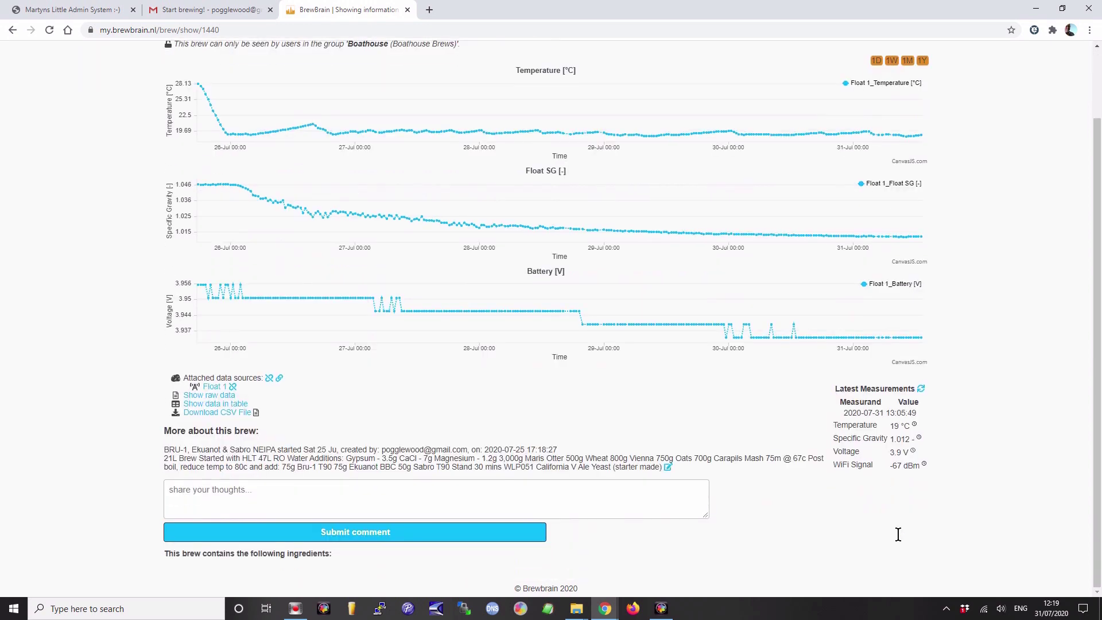
drag(890, 466, 912, 462)
click(912, 463)
mouse_move(497, 321)
scroll(612, 396, up, 2)
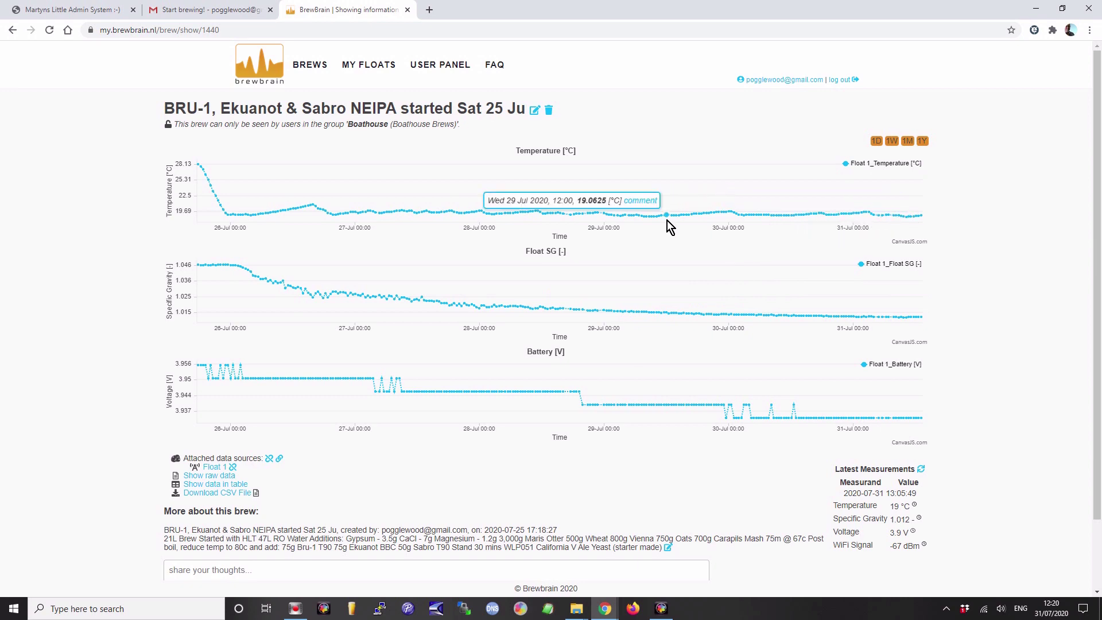
scroll(660, 220, down, 2)
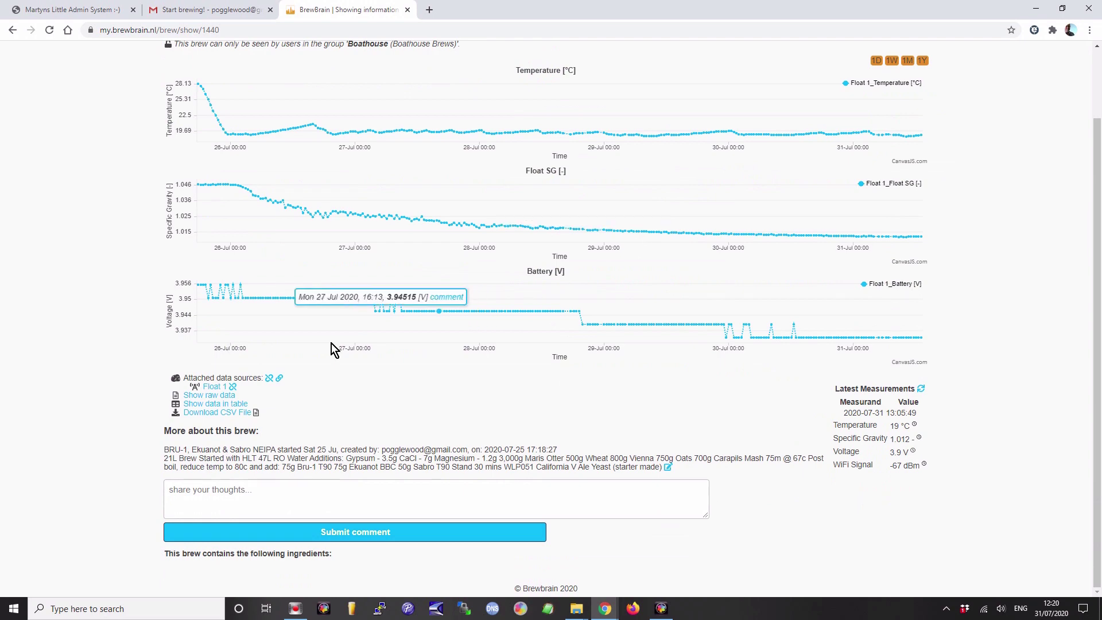
Look through the NEIPA's raw measurement data, then return to its charts.
click(227, 396)
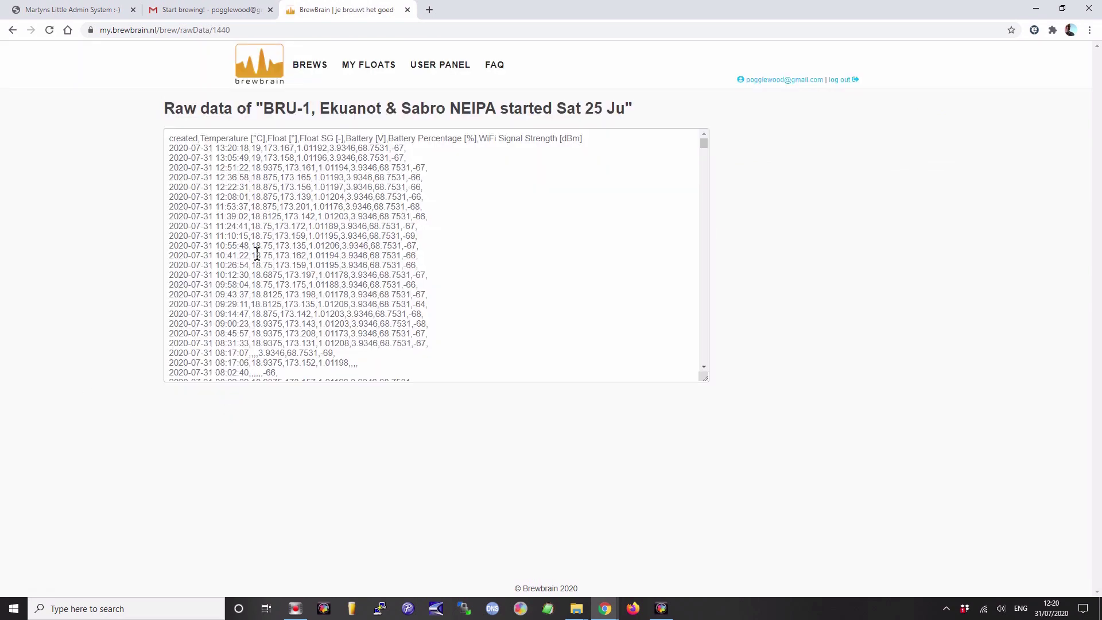
scroll(263, 254, down, 8)
scroll(263, 255, down, 3)
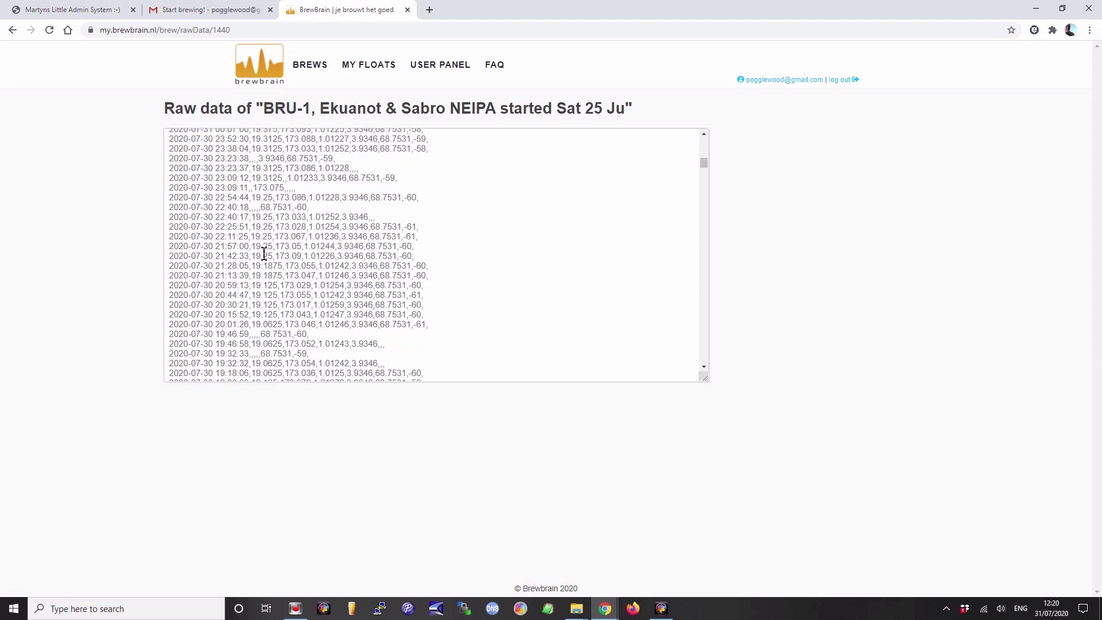
scroll(263, 254, up, 10)
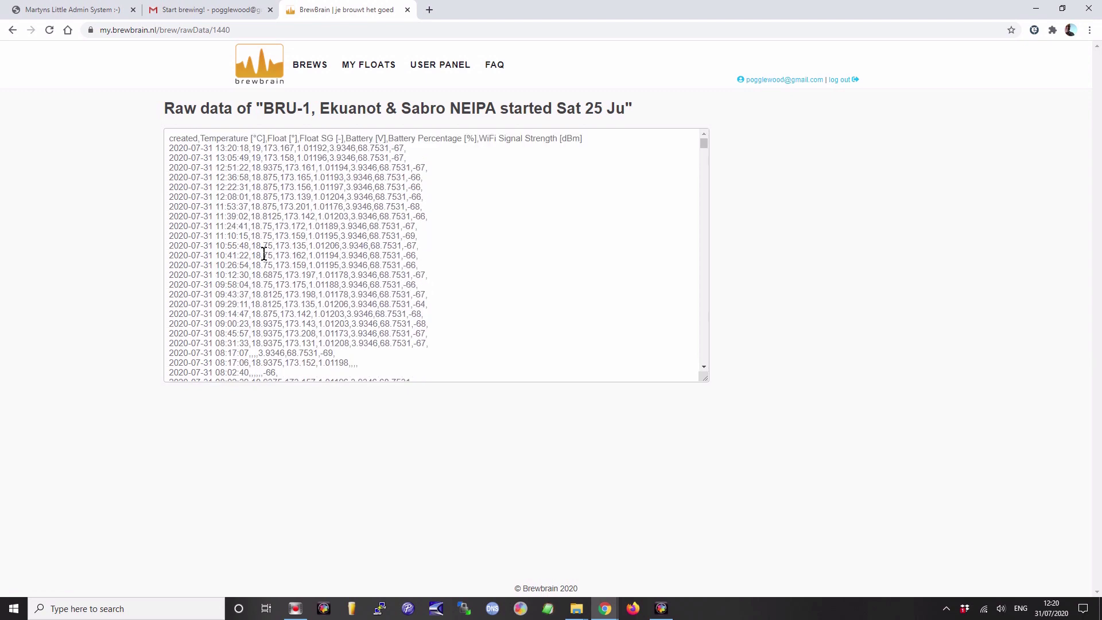
click(17, 34)
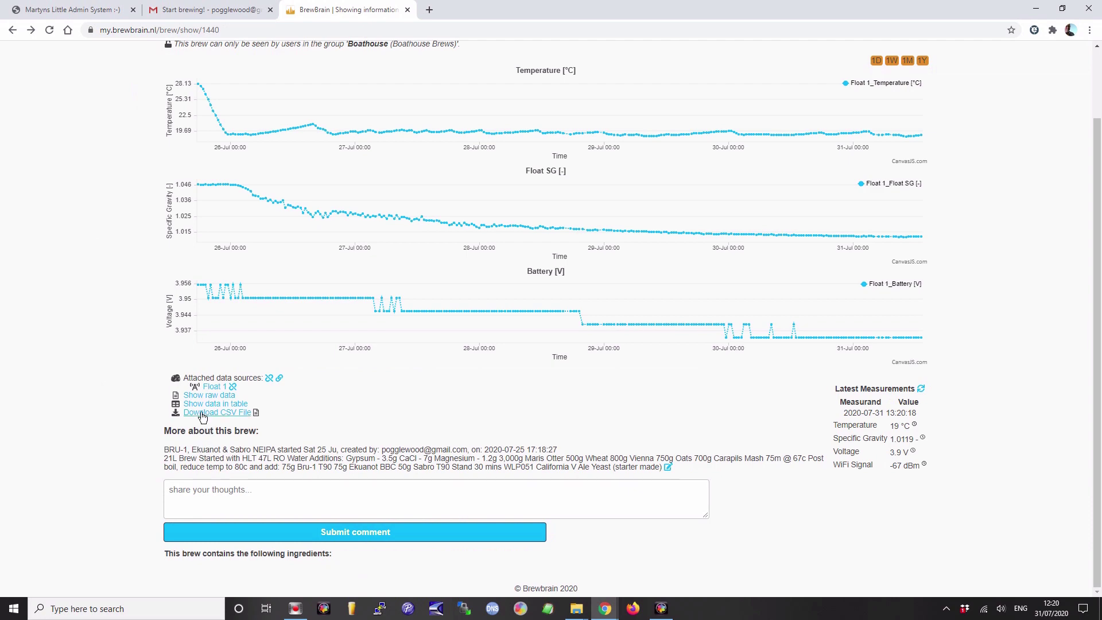
Show the NEIPA readings as a table and scroll back to the 2020-07-26 rows.
click(200, 405)
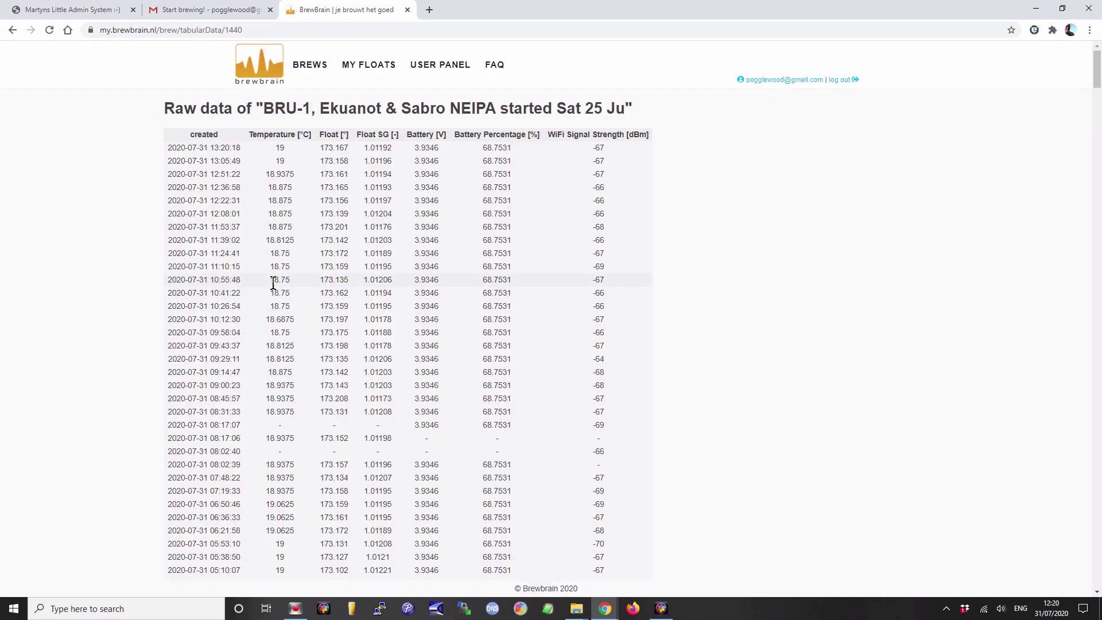
scroll(274, 283, down, 8)
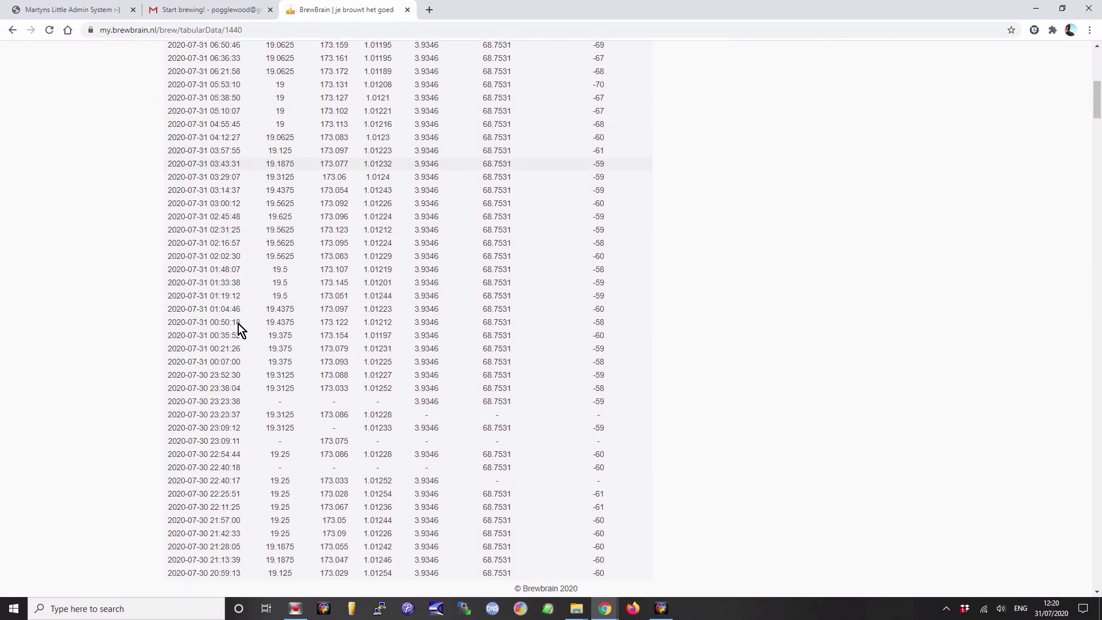
scroll(239, 323, down, 19)
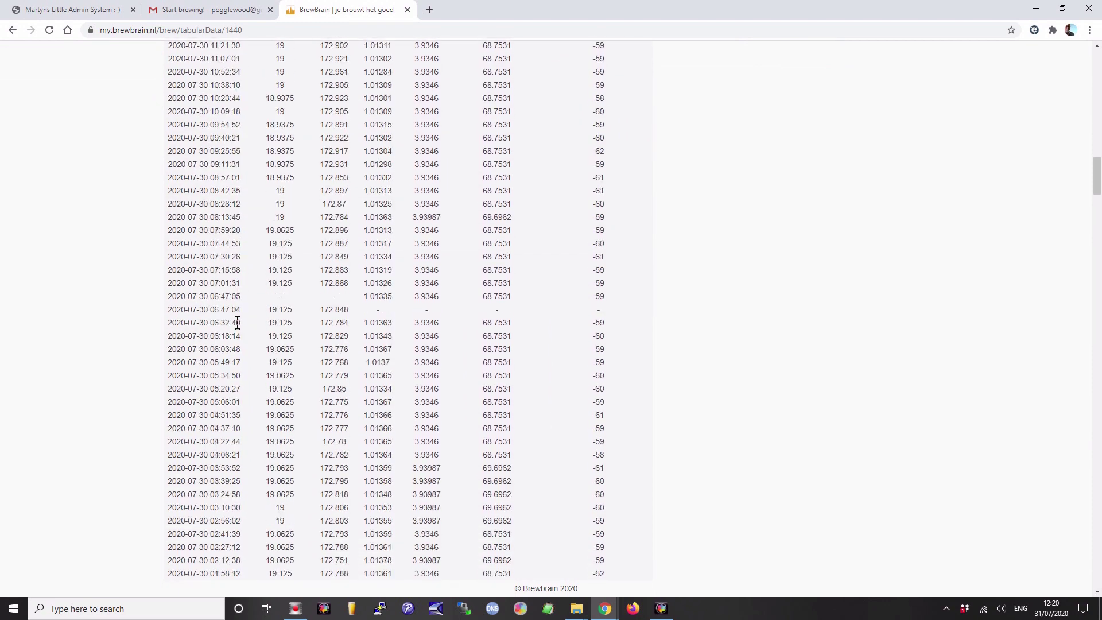
scroll(238, 323, down, 2)
scroll(238, 321, down, 12)
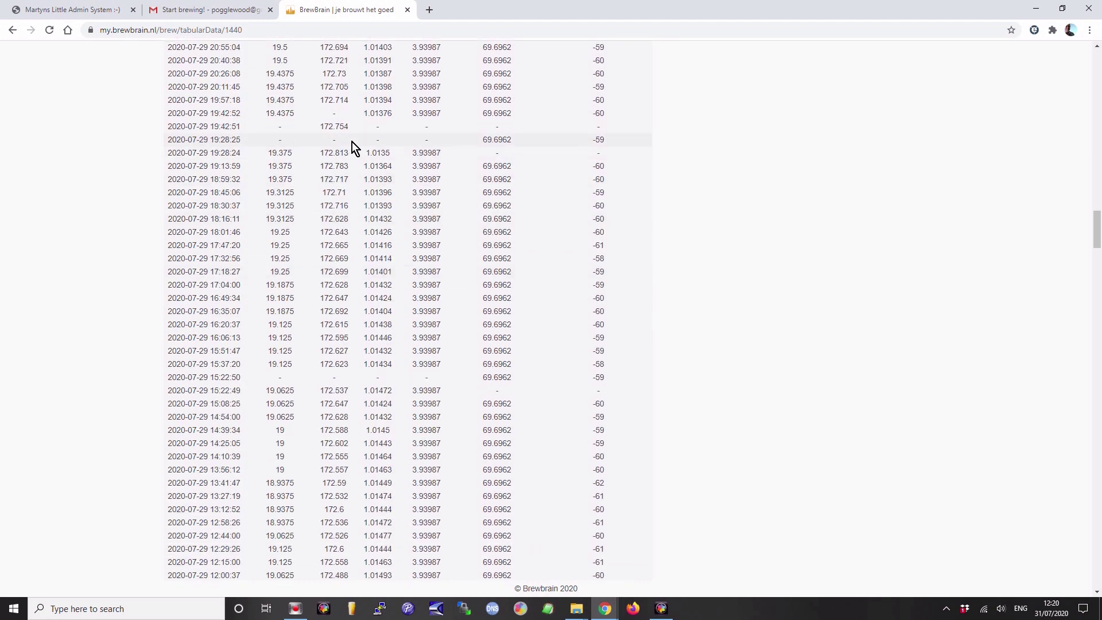
scroll(376, 315, down, 15)
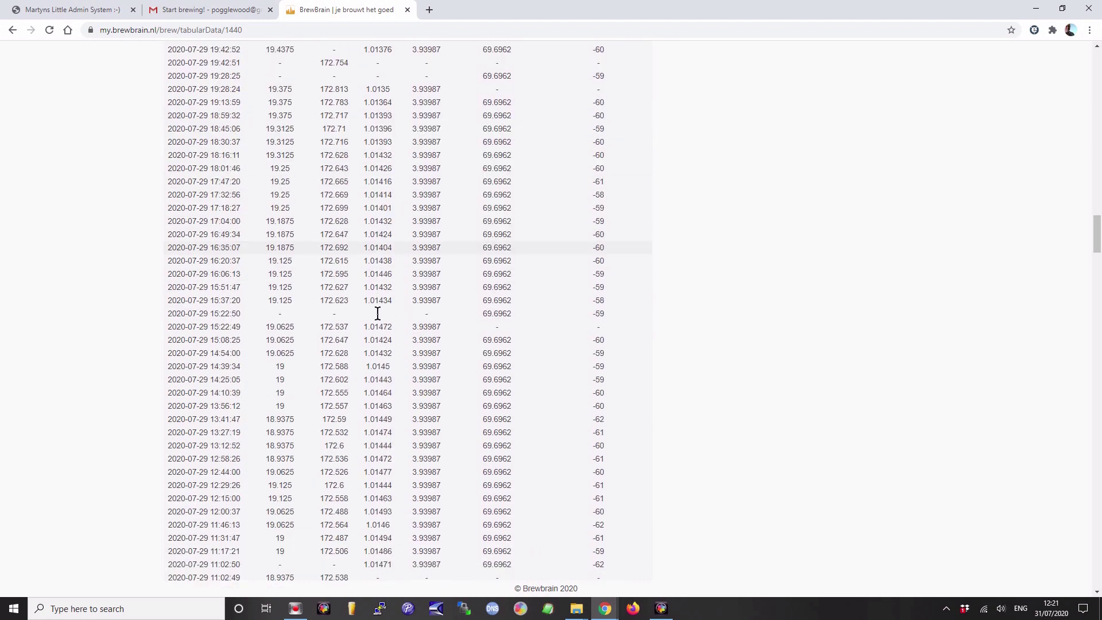
scroll(374, 316, down, 20)
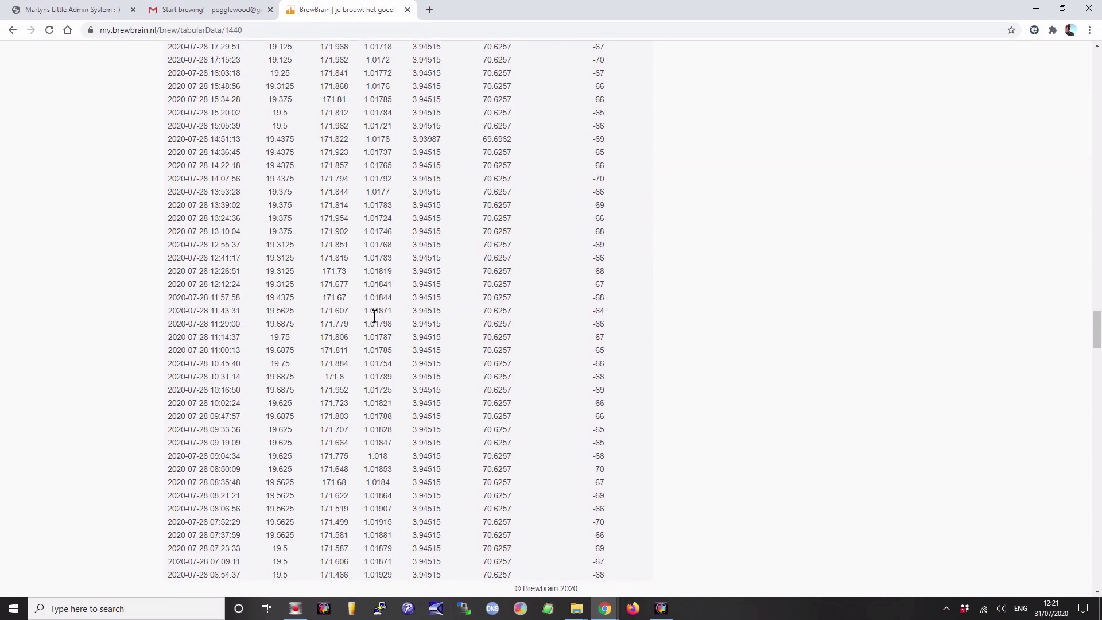
scroll(374, 318, down, 17)
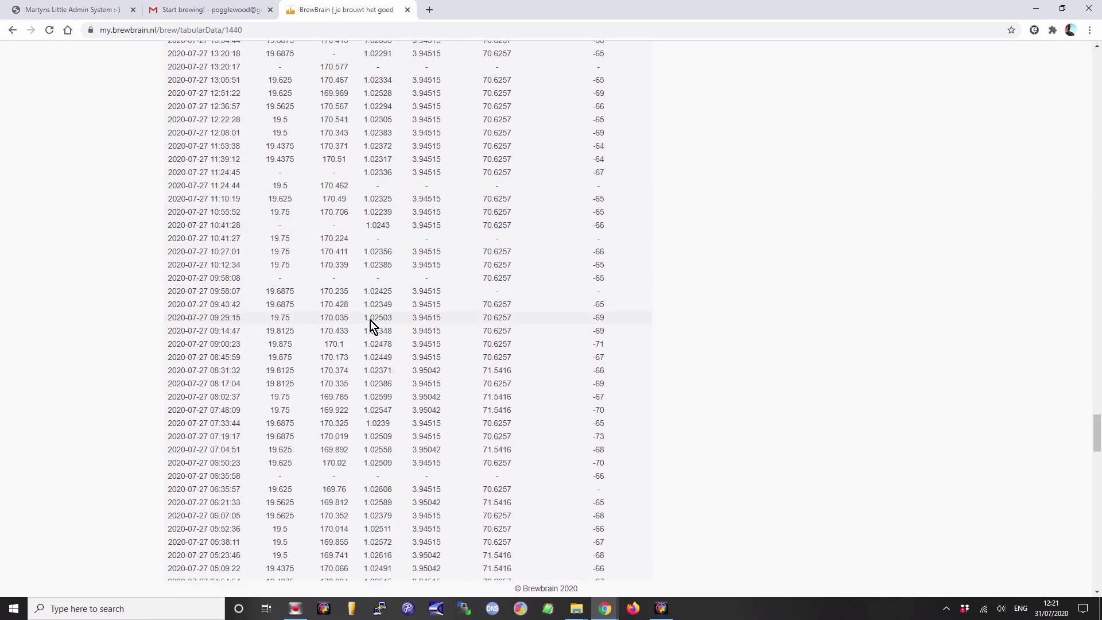
scroll(363, 317, down, 5)
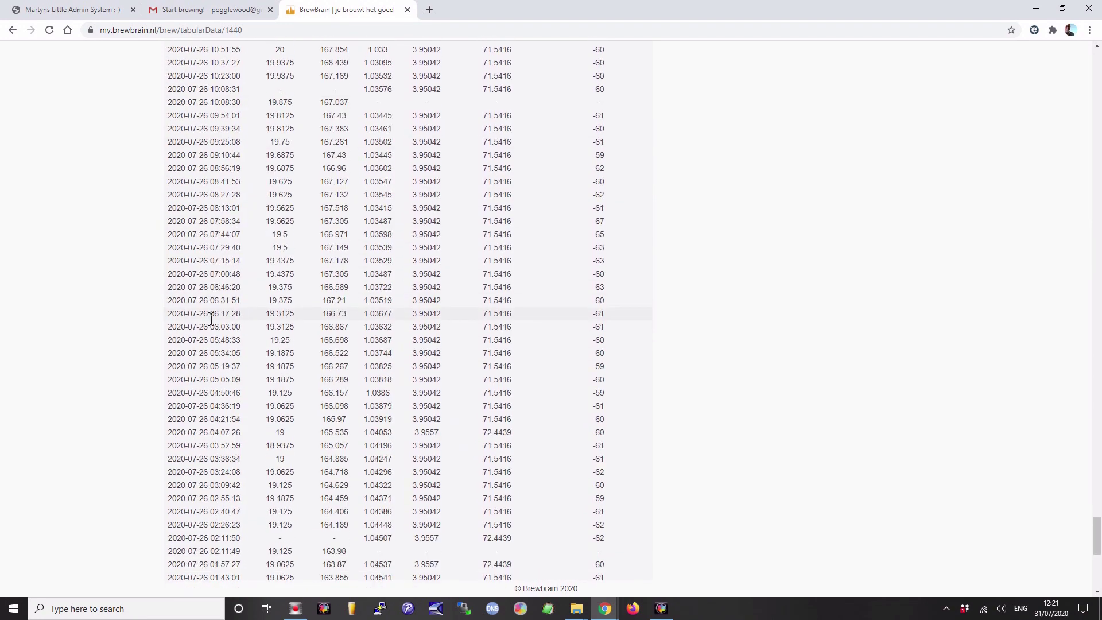
Return to the NEIPA brew charts and limit them to the last day's readings.
click(12, 32)
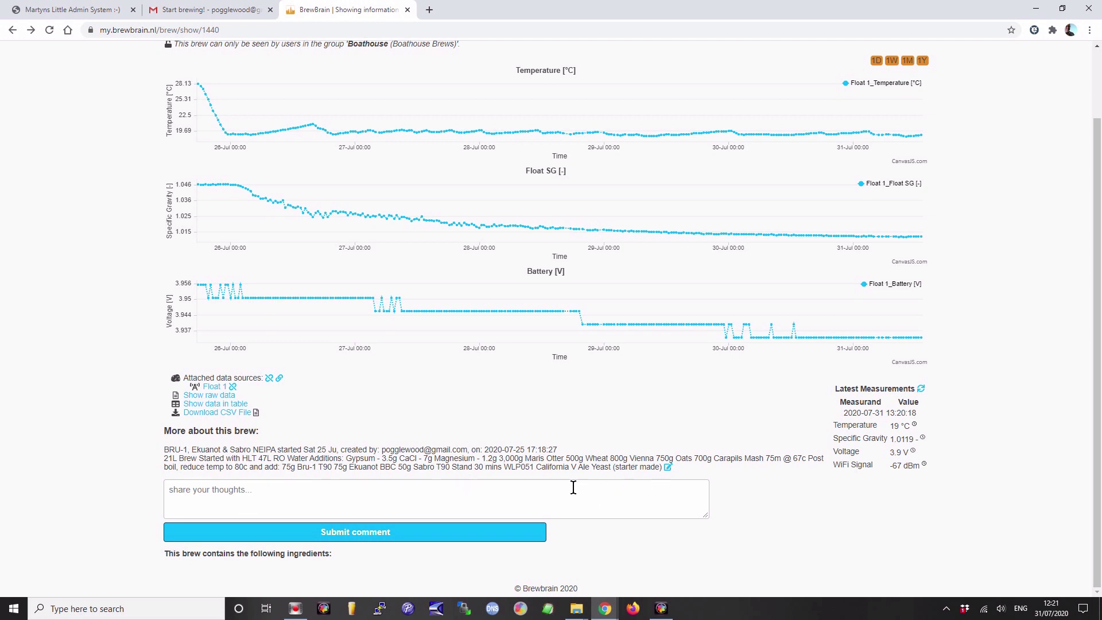
scroll(543, 445, up, 1)
mouse_move(398, 181)
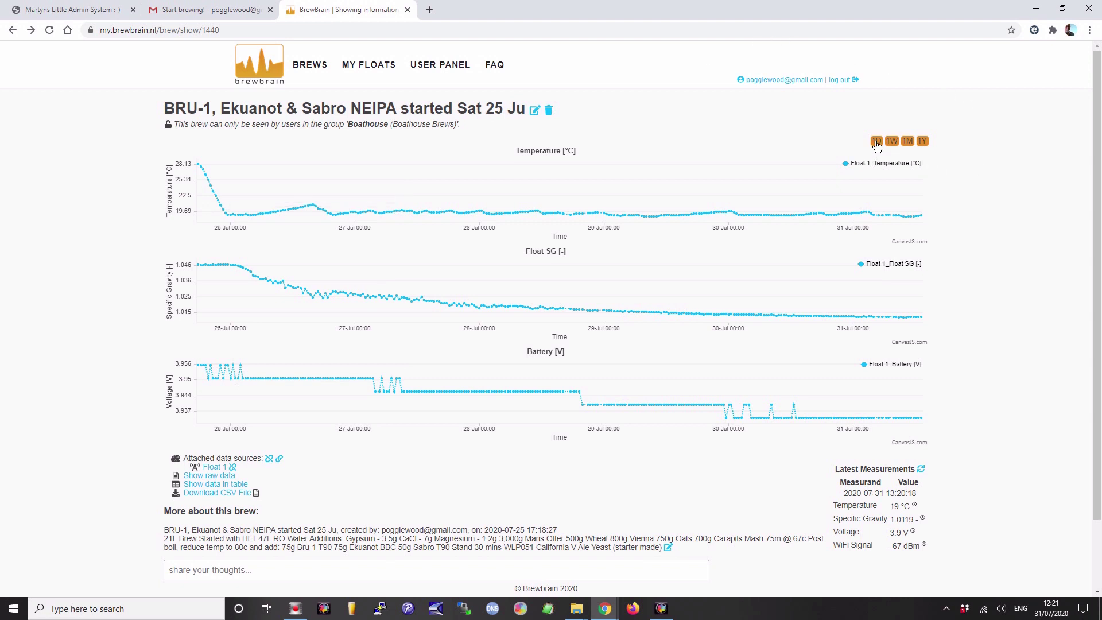
click(875, 143)
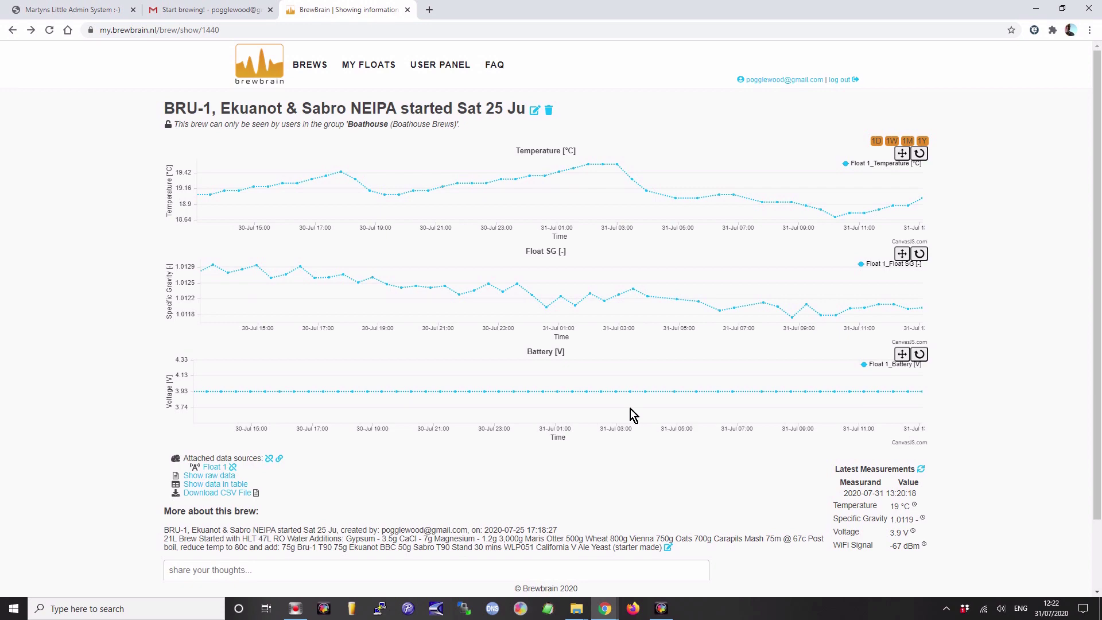
Scroll down the NEIPA's last-day charts.
scroll(707, 463, down, 2)
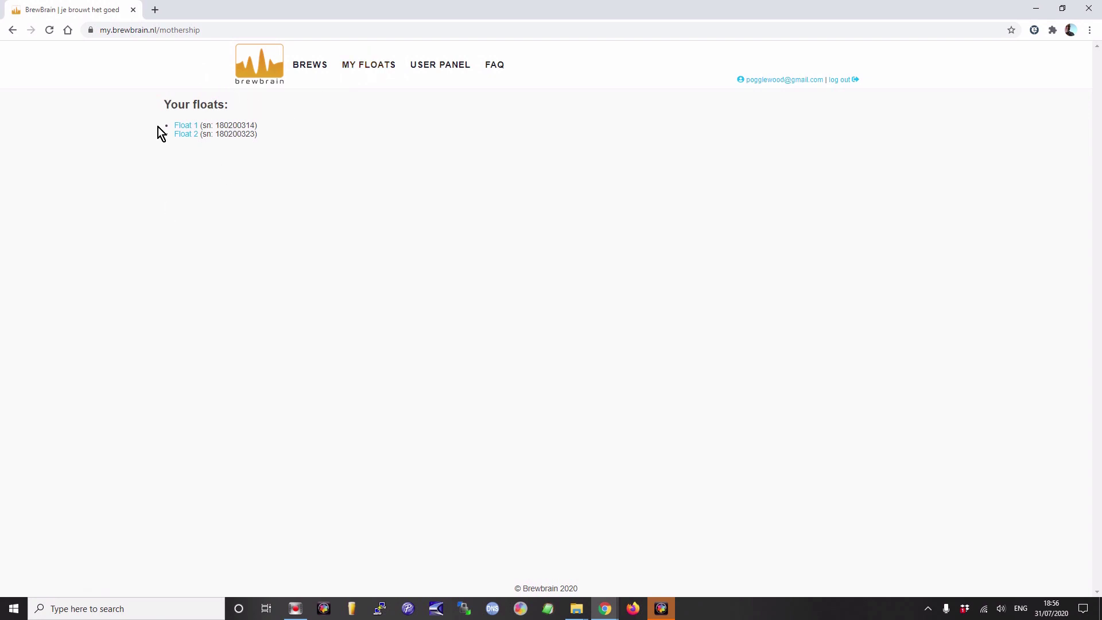
View Float 2's details, then open its Raspberry Hefeweizen brew from the brews overview.
click(182, 125)
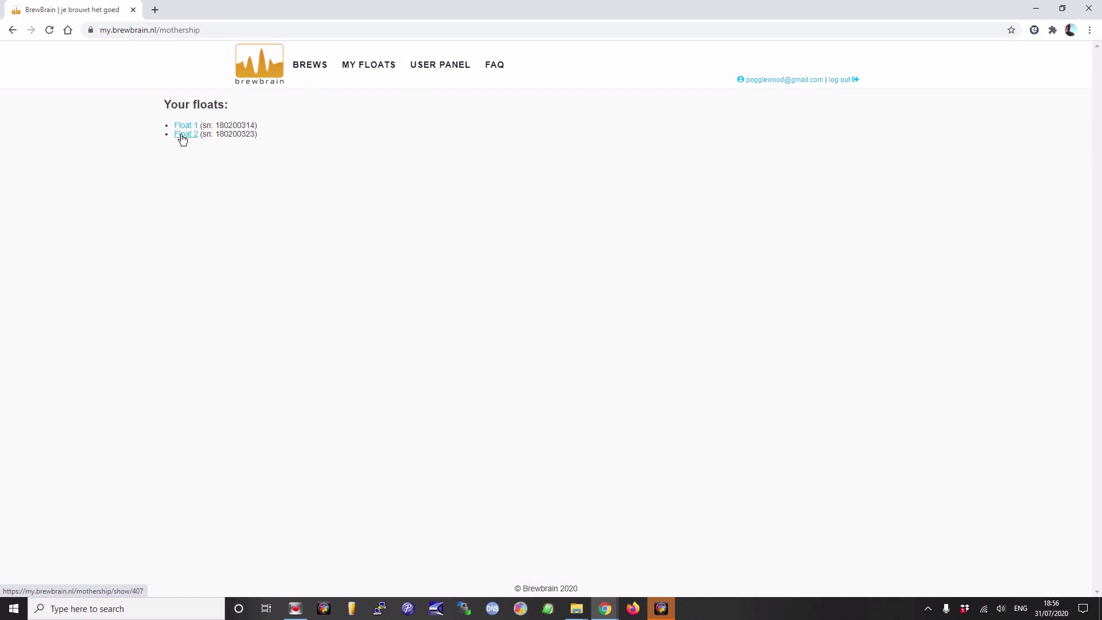
click(181, 136)
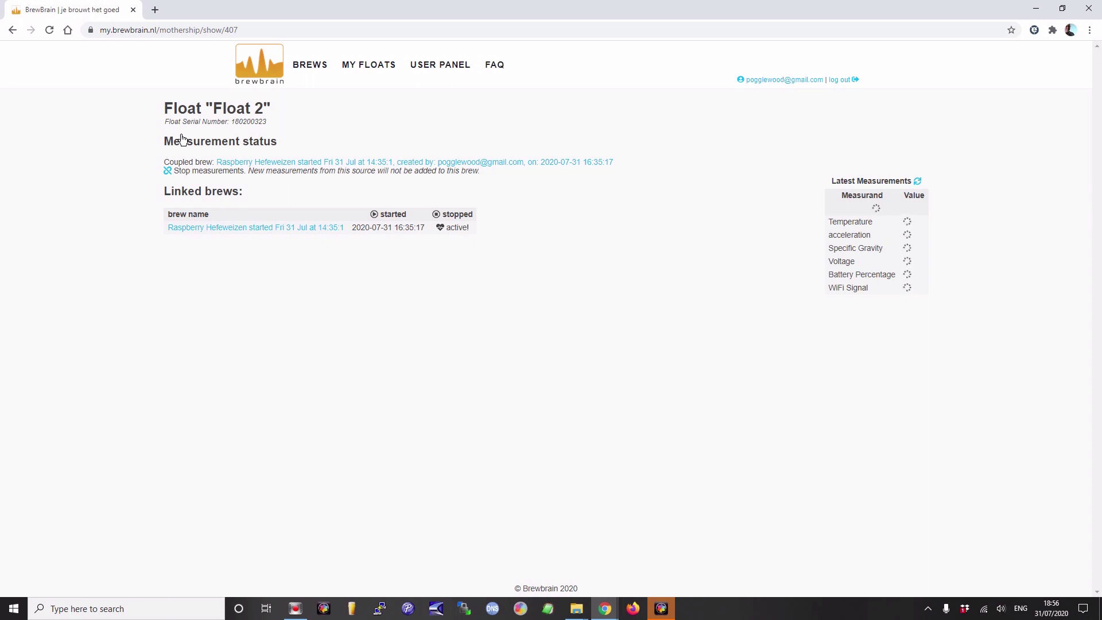
click(297, 67)
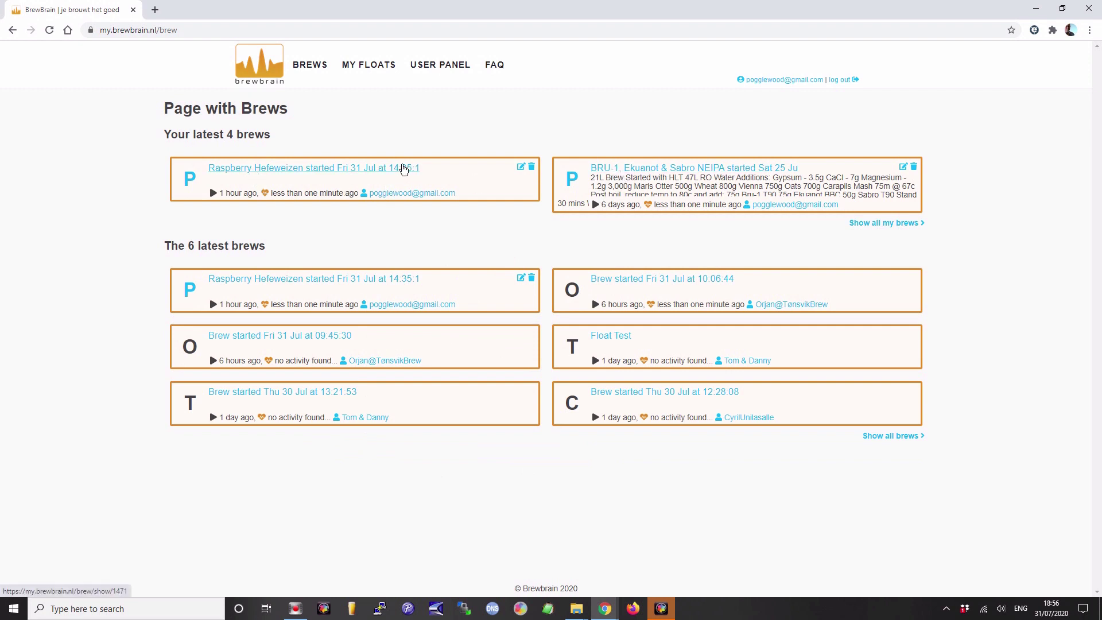
click(404, 169)
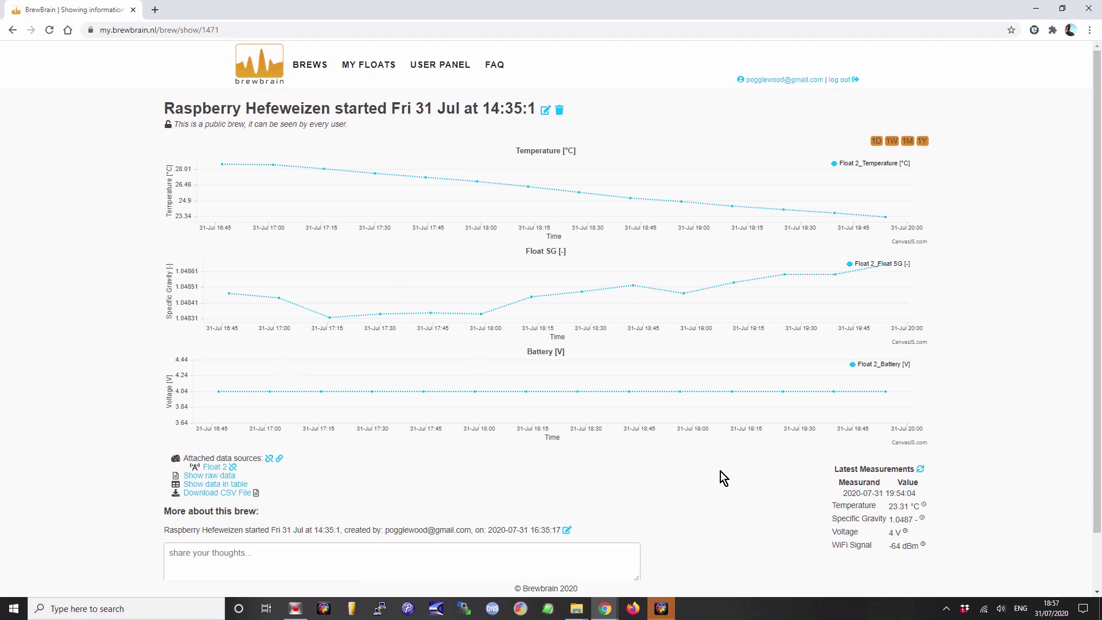
Read the Hefeweizen chart values: temperature down to 23.34 °C, gravity up to 1.04865.
scroll(775, 469, down, 2)
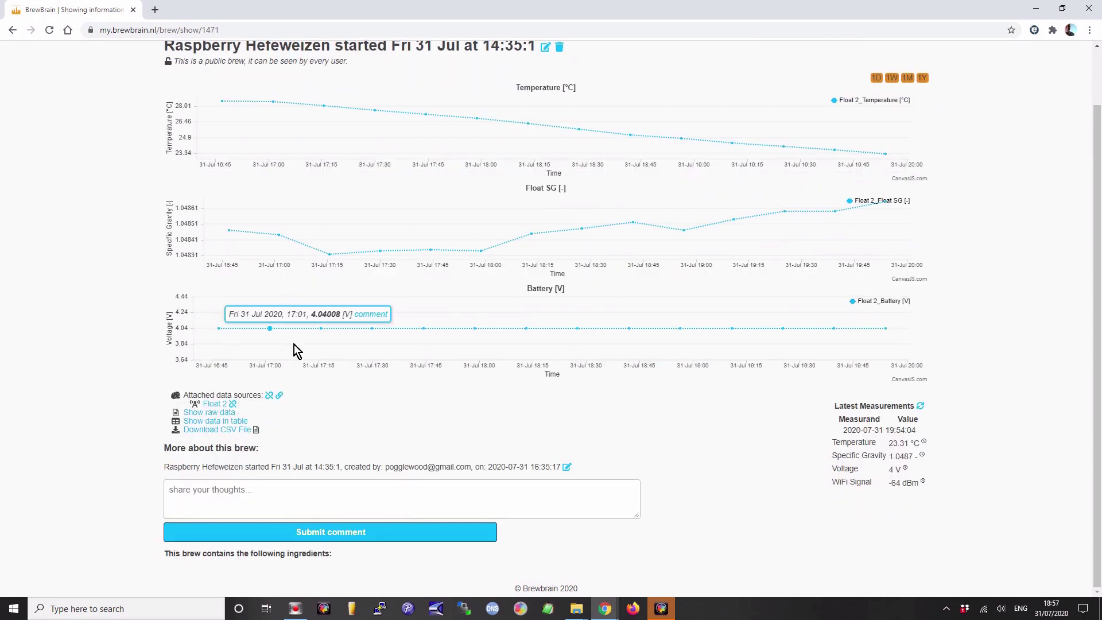
scroll(707, 330, up, 1)
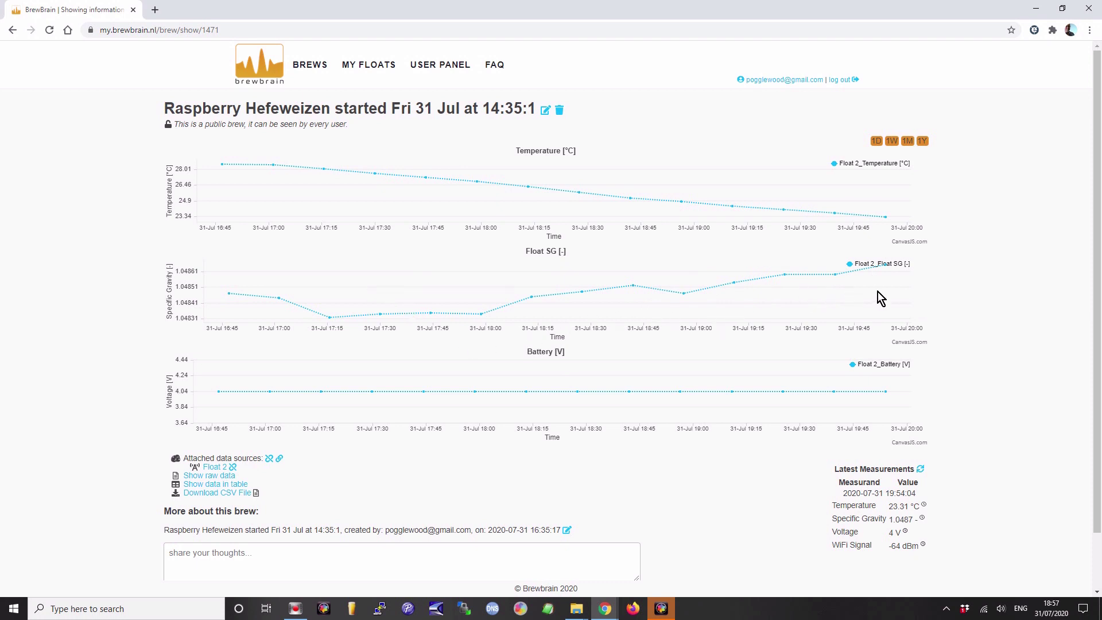
mouse_move(886, 262)
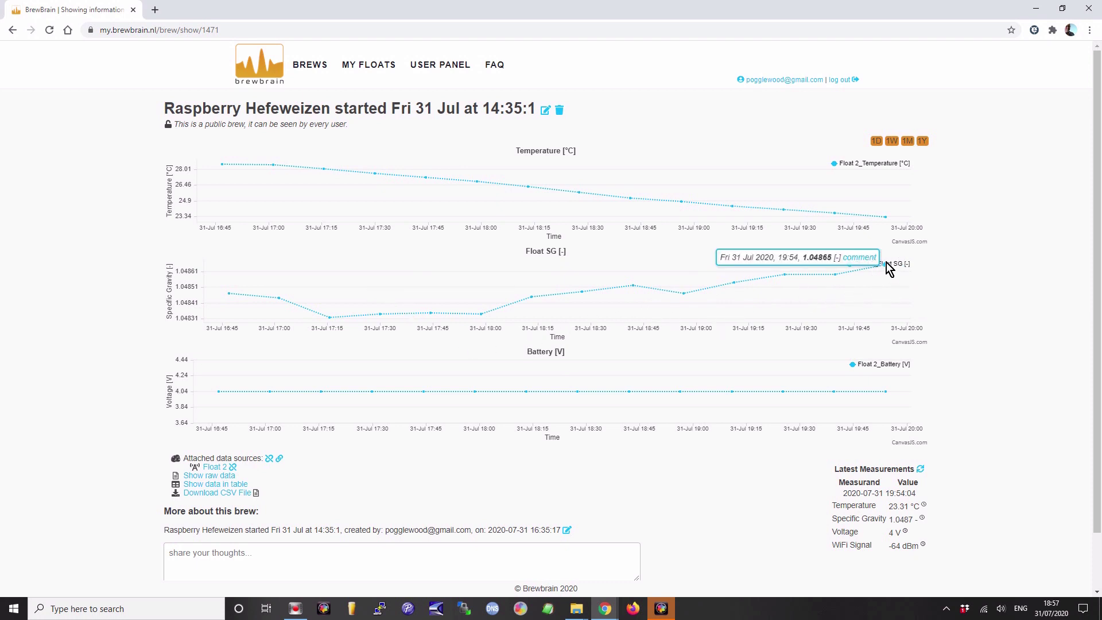